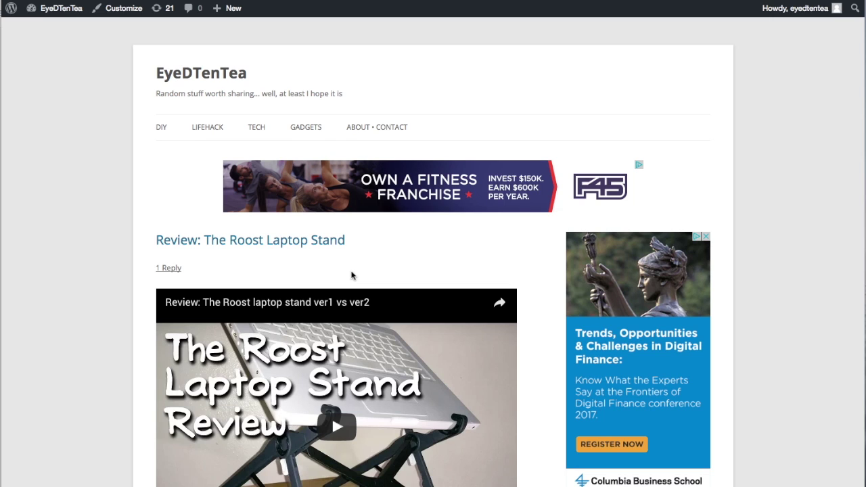
# Open the DIY category archive and scroll to the sidebar ad on its pale yellow background
pyautogui.scroll(-3, 751, 278)
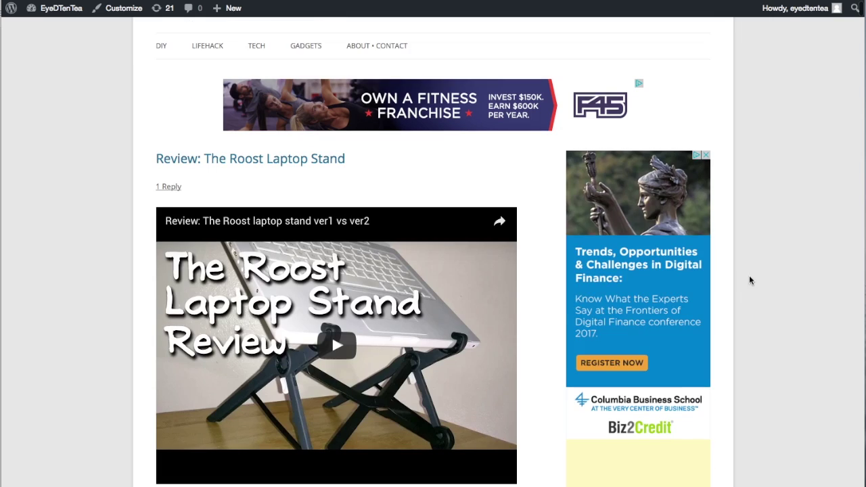
pyautogui.scroll(-2, 592, 447)
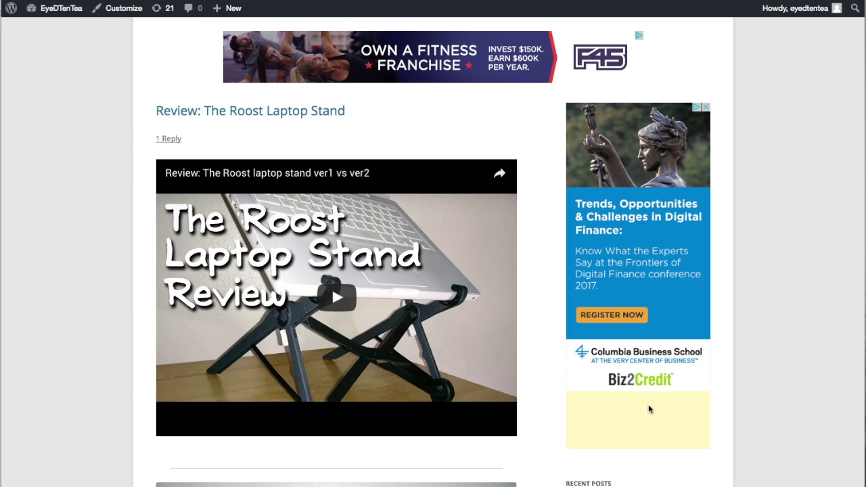
pyautogui.scroll(2, 646, 420)
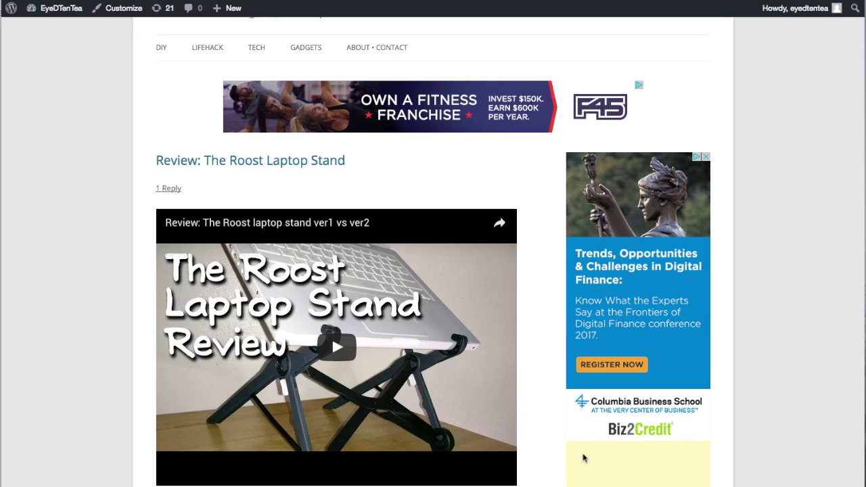
pyautogui.scroll(-2, 616, 465)
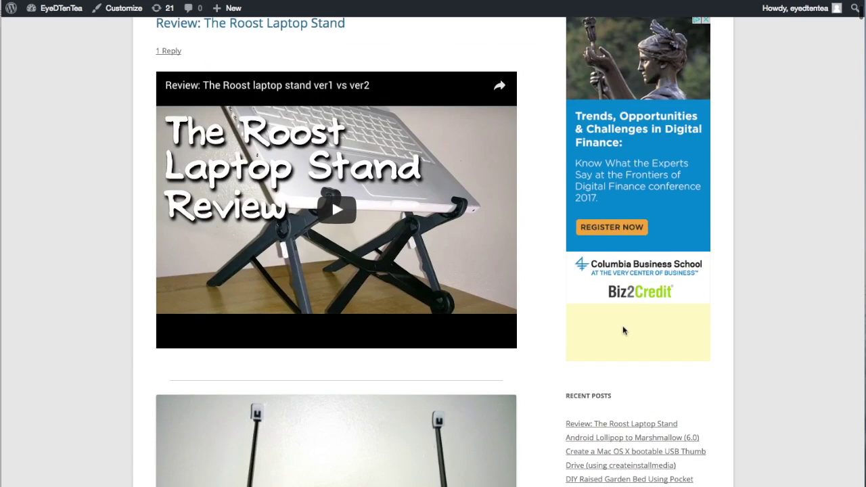
pyautogui.scroll(2, 623, 329)
pyautogui.scroll(3, 625, 331)
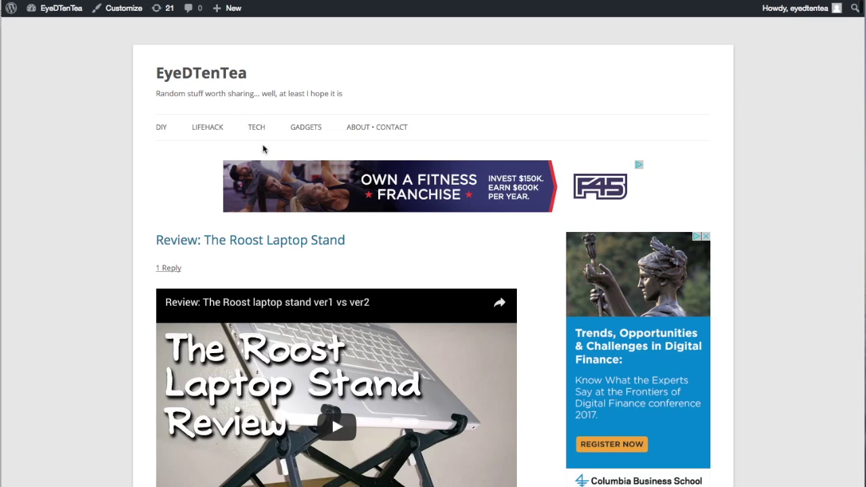
pyautogui.click(163, 128)
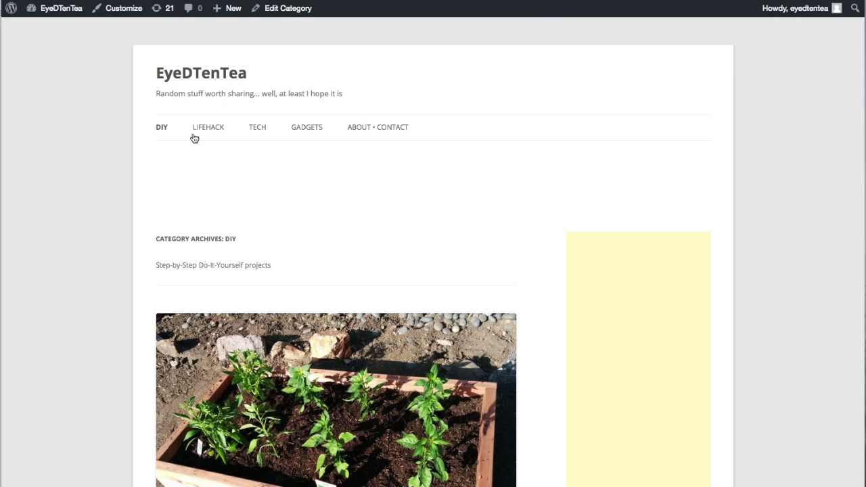
pyautogui.moveTo(207, 128)
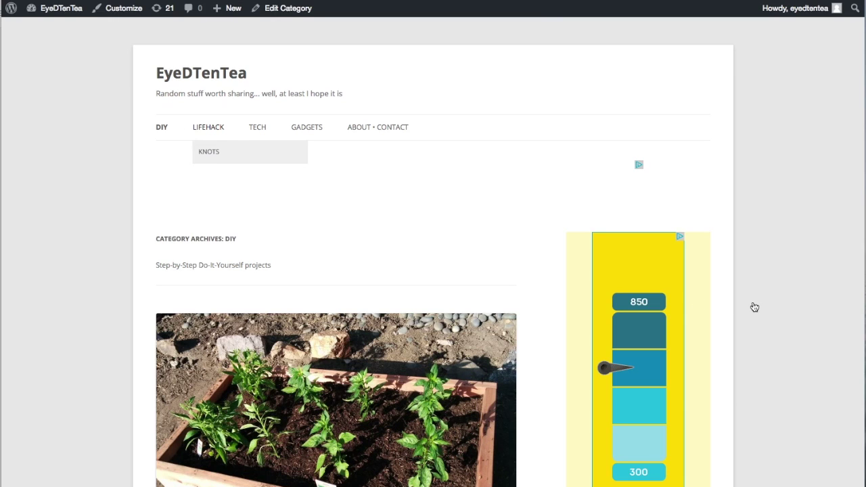
pyautogui.scroll(-3, 754, 306)
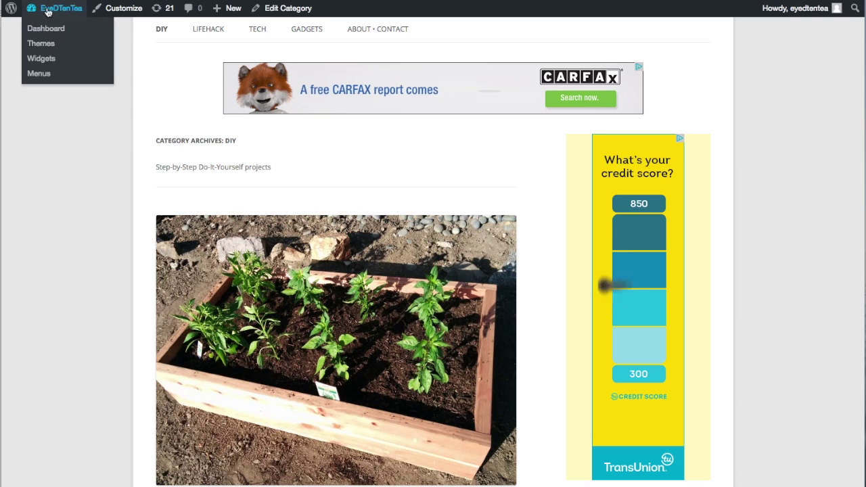
pyautogui.moveTo(60, 8)
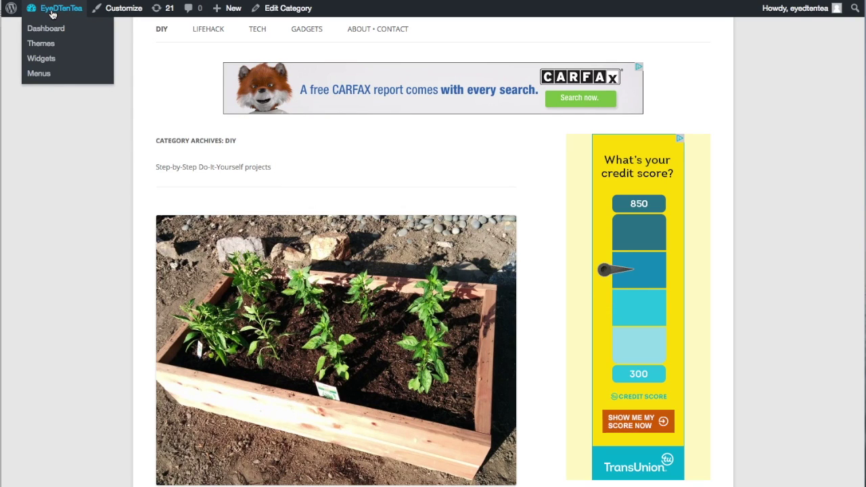
# Append ;background-color:transparent after display:block in the sidebar Text widget's ins style and save
pyautogui.click(40, 60)
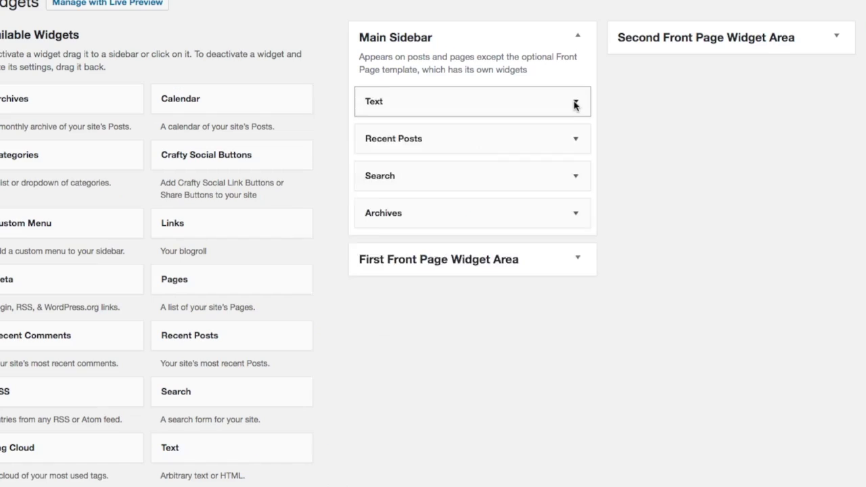
pyautogui.click(576, 103)
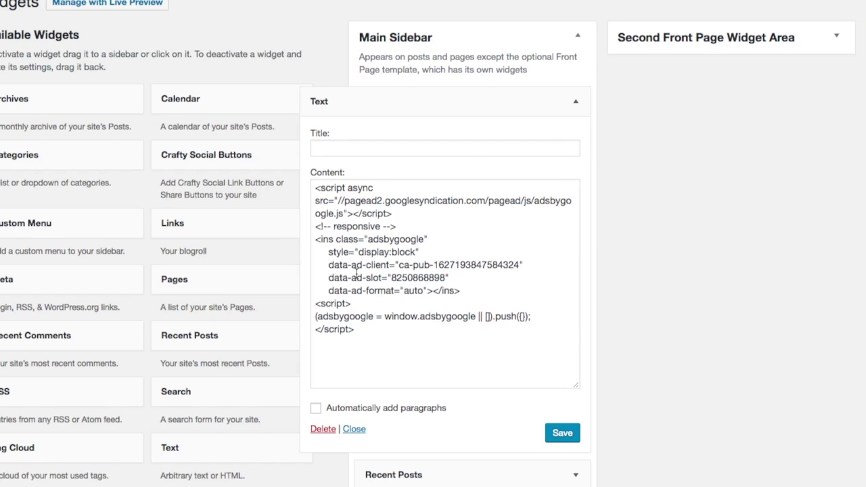
pyautogui.click(415, 252)
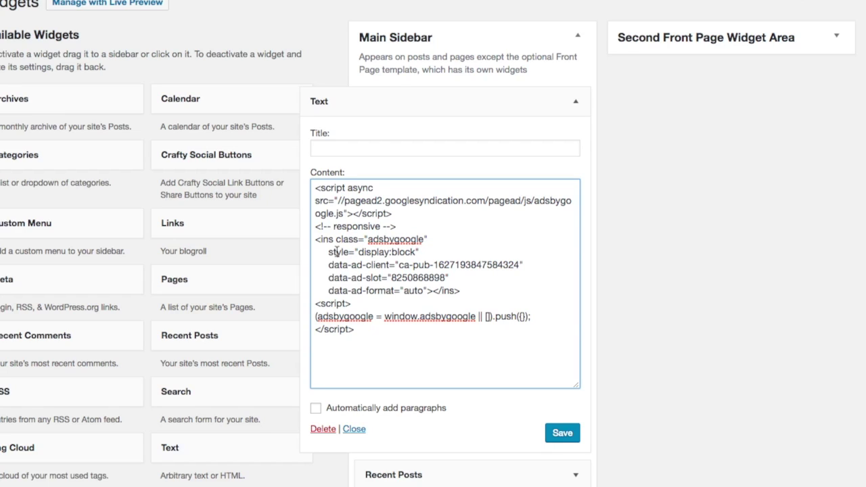
pyautogui.moveTo(331, 251); pyautogui.dragTo(416, 252)
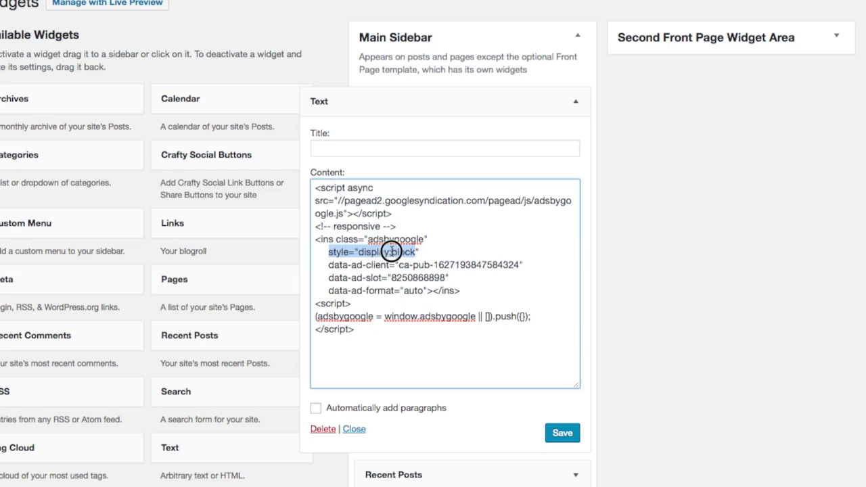
pyautogui.click(421, 252)
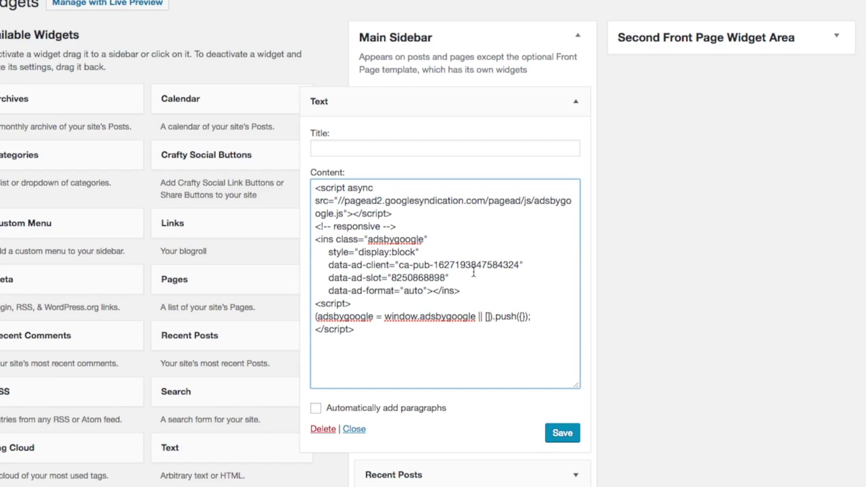
pyautogui.write(';')
pyautogui.write('backgour')
pyautogui.press('BackSpace')
pyautogui.press('BackSpace')
pyautogui.write('round')
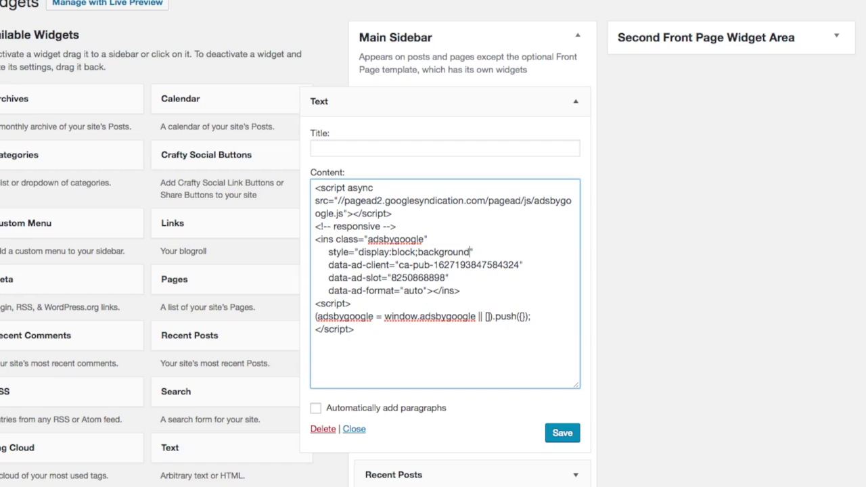
pyautogui.write('colo')
pyautogui.write('rasn')
pyautogui.write('parent')
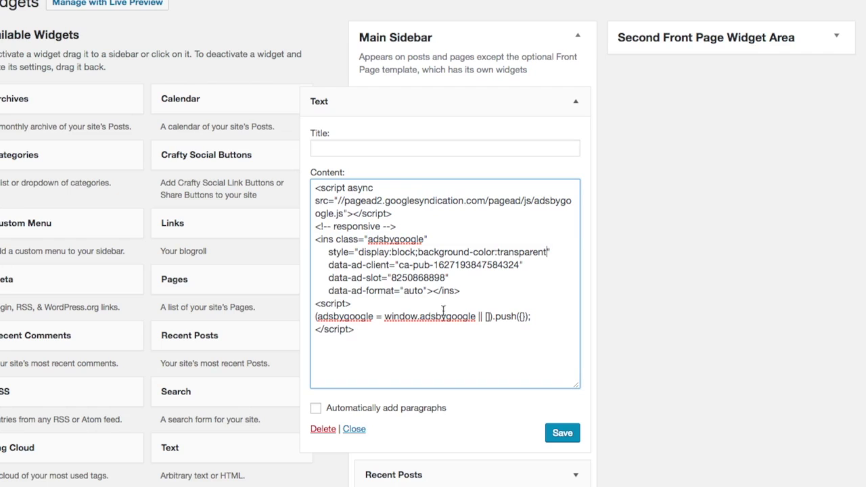
pyautogui.click(555, 436)
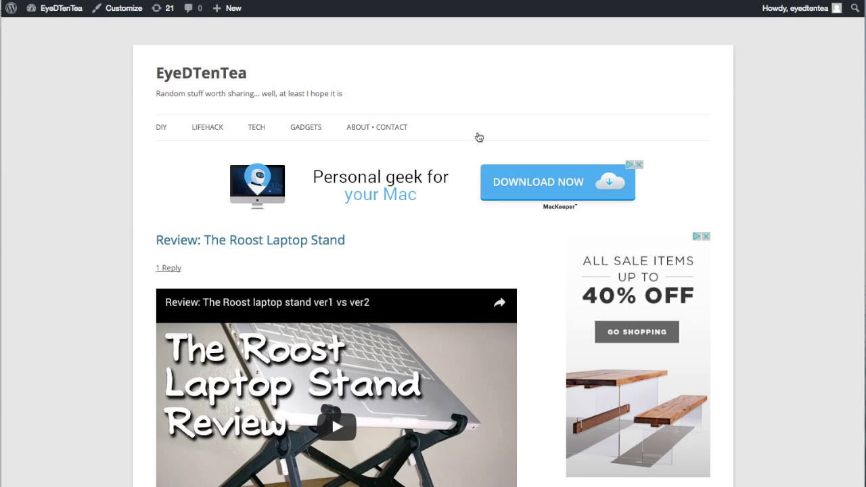
# Scroll the reloaded post page to check the sidebar ad now has no yellow background
pyautogui.scroll(-5, 732, 252)
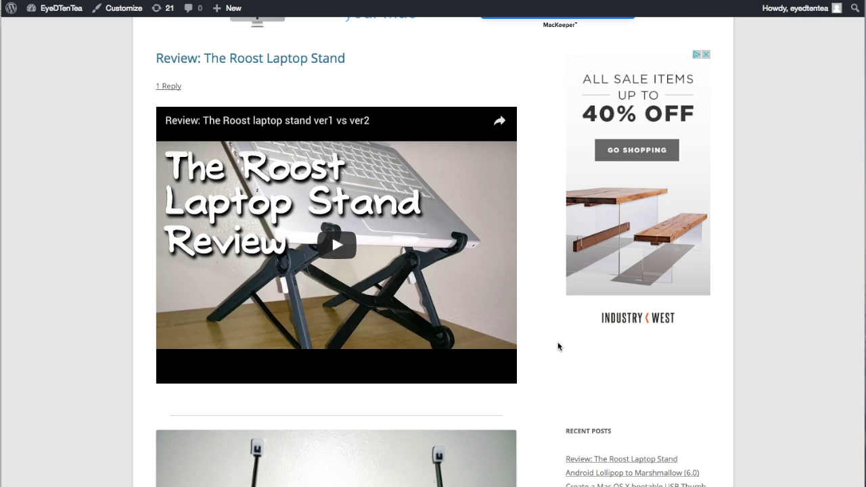
# Open Chrome DevTools on the page with the element picker turned on
pyautogui.rightClick(84, 257)
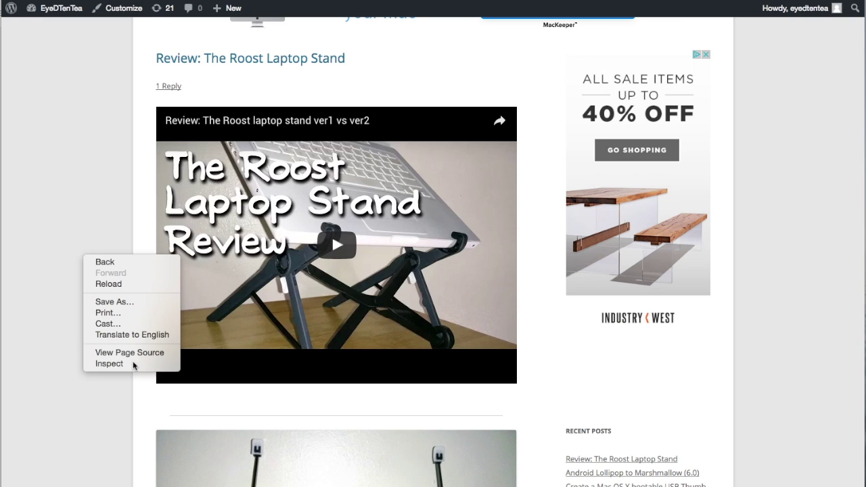
pyautogui.click(134, 366)
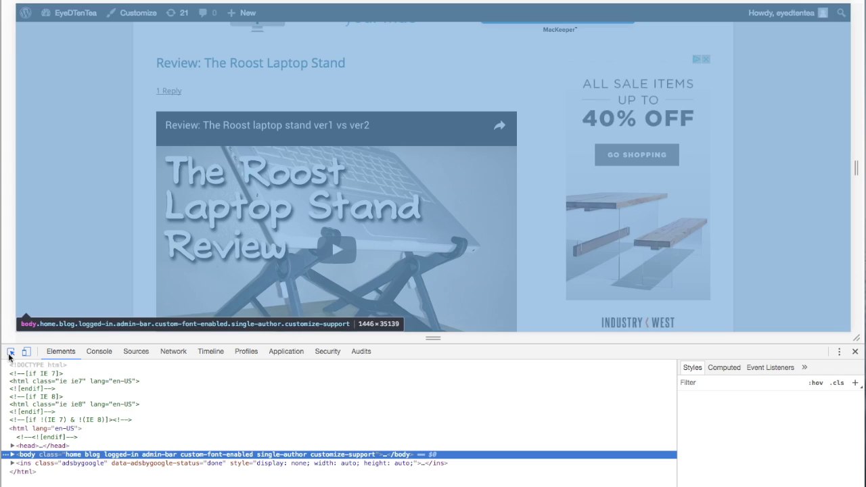
pyautogui.click(10, 354)
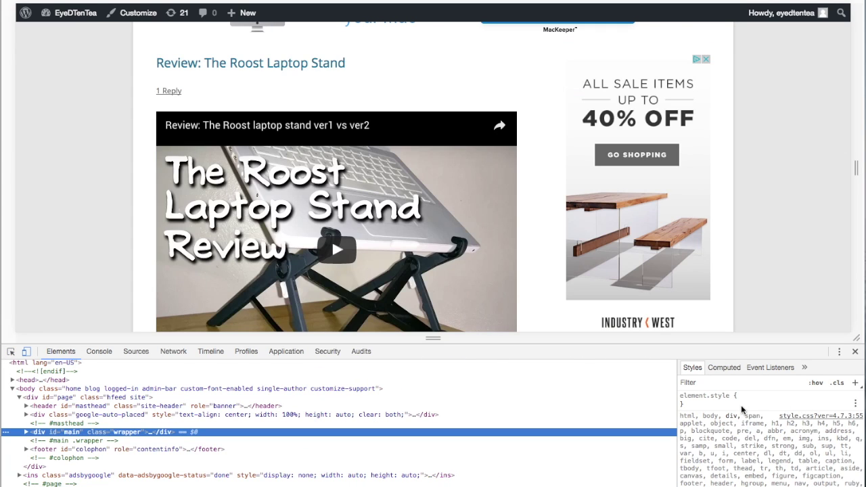
# Give the main wrapper an inline background-color of azure, then change it to #a2cece
pyautogui.click(738, 406)
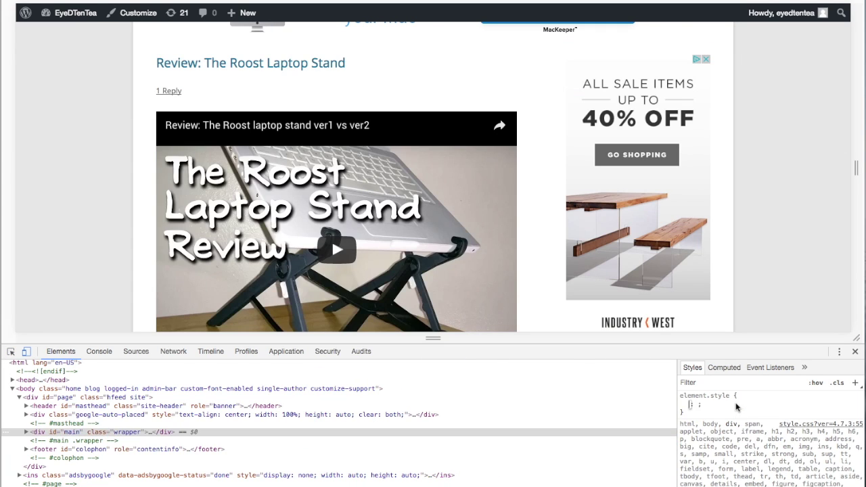
pyautogui.write('b')
pyautogui.write('c')
pyautogui.press('BackSpace')
pyautogui.press('BackSpace')
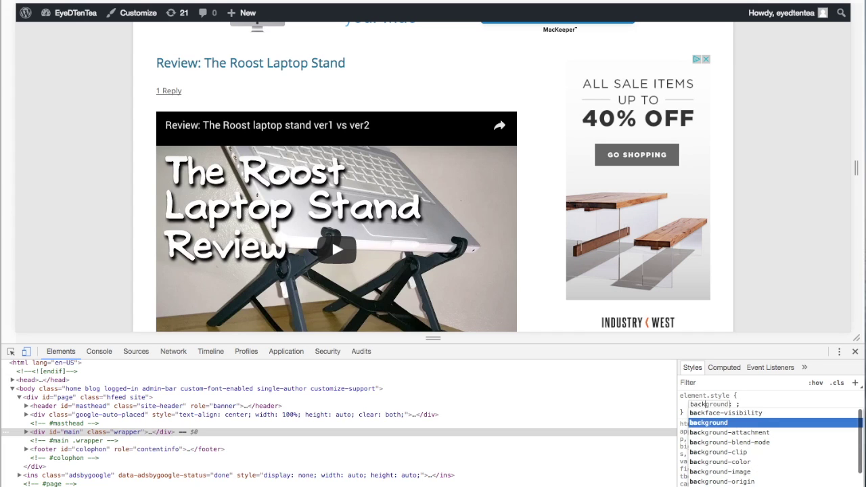
pyautogui.write('ackground-color: ;')
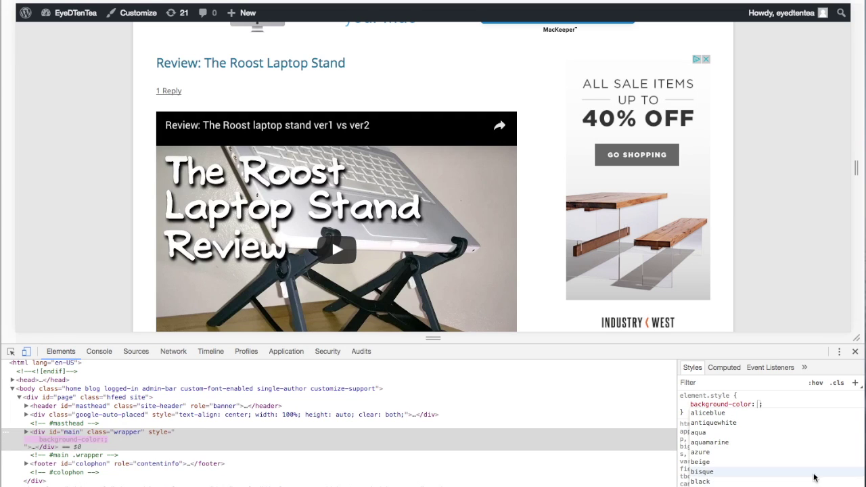
pyautogui.click(749, 454)
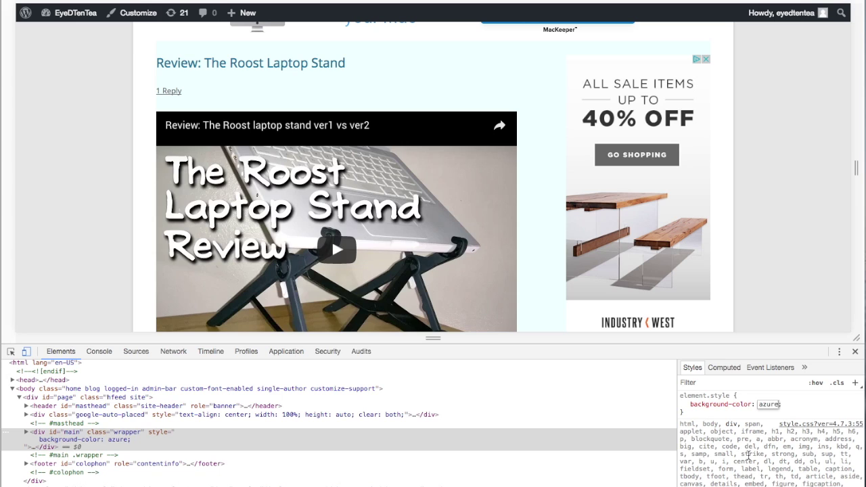
pyautogui.press('Return')
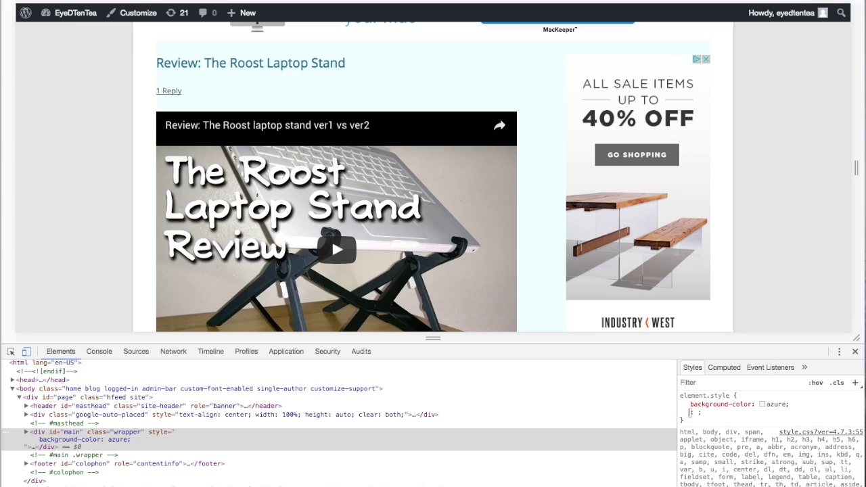
pyautogui.click(763, 405)
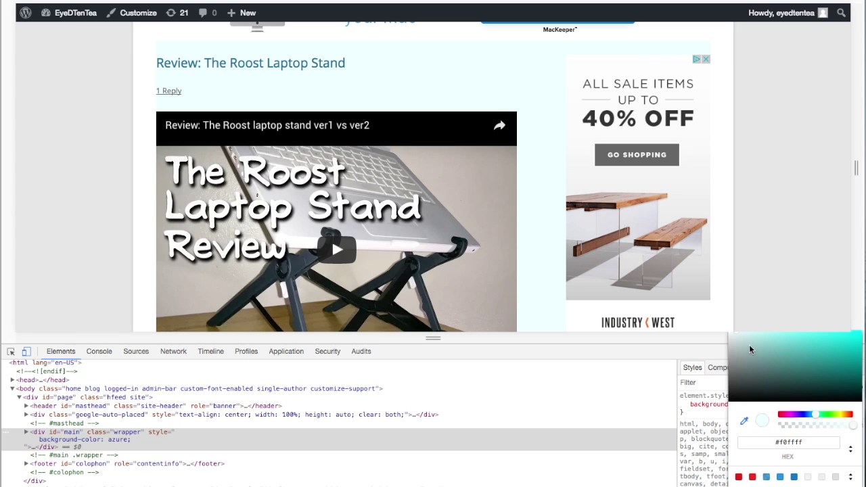
pyautogui.moveTo(750, 345); pyautogui.dragTo(757, 344)
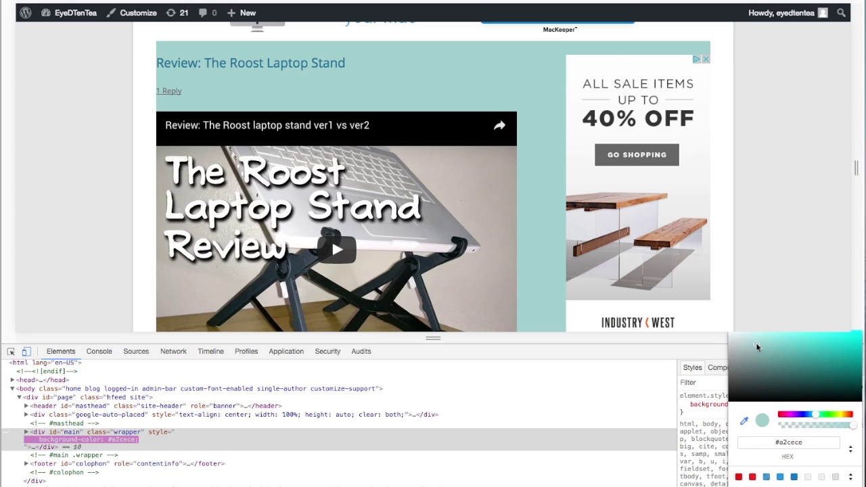
pyautogui.press('Return')
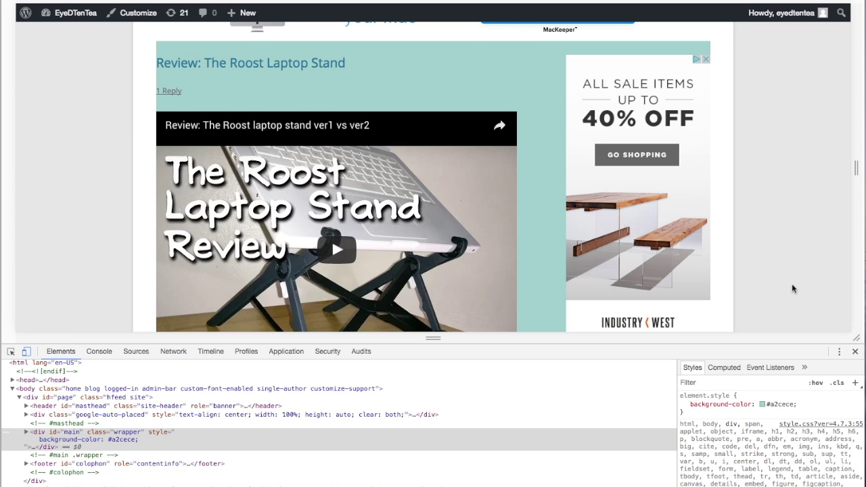
# Inspect the sidebar ad's image with the DevTools element picker
pyautogui.scroll(-2, 793, 288)
pyautogui.scroll(1, 792, 289)
pyautogui.scroll(1, 598, 237)
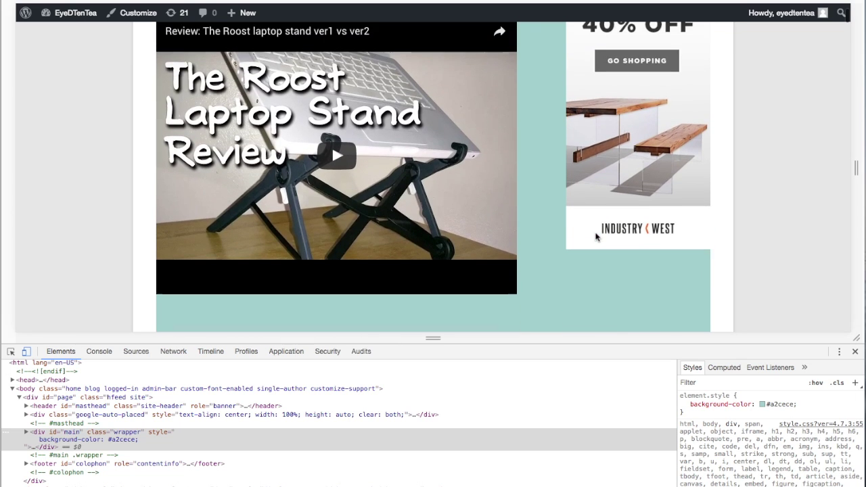
pyautogui.scroll(1, 597, 237)
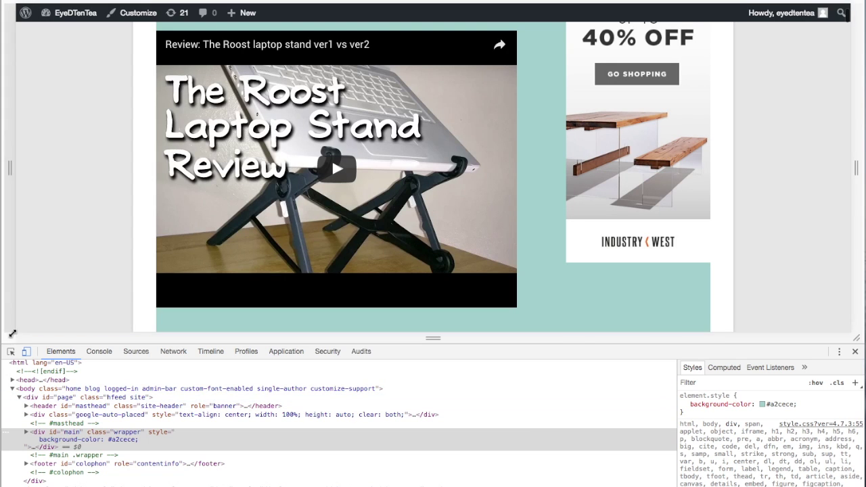
pyautogui.click(11, 352)
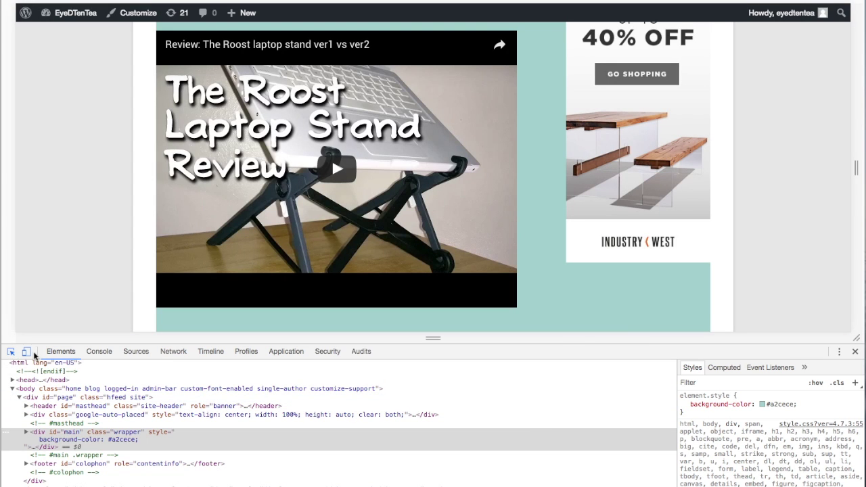
pyautogui.click(577, 287)
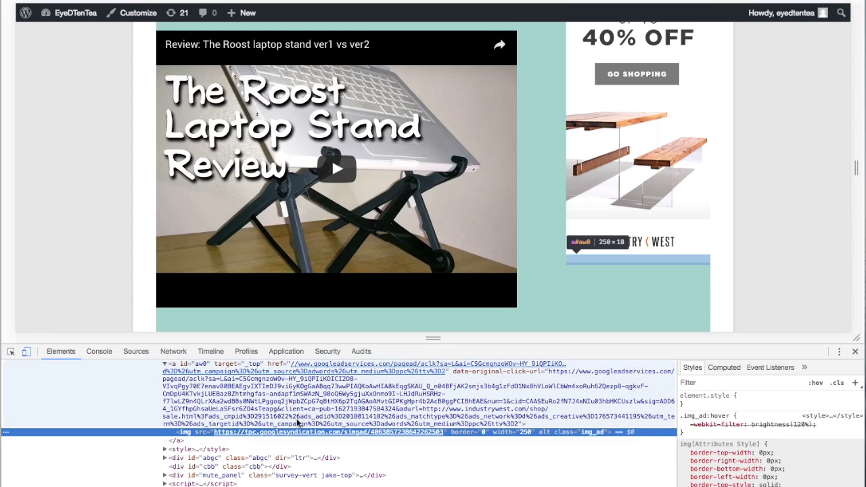
# Select ins#aswift_4_expand and toggle its background-color: transparent off and back on
pyautogui.scroll(3, 297, 423)
pyautogui.scroll(3, 297, 423)
pyautogui.scroll(2, 297, 423)
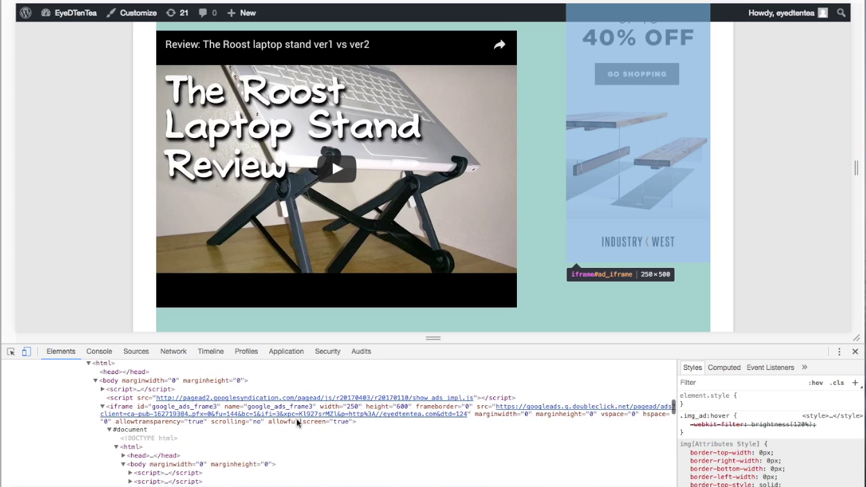
pyautogui.scroll(2, 296, 423)
pyautogui.scroll(2, 296, 424)
pyautogui.scroll(2, 297, 423)
pyautogui.scroll(1, 297, 423)
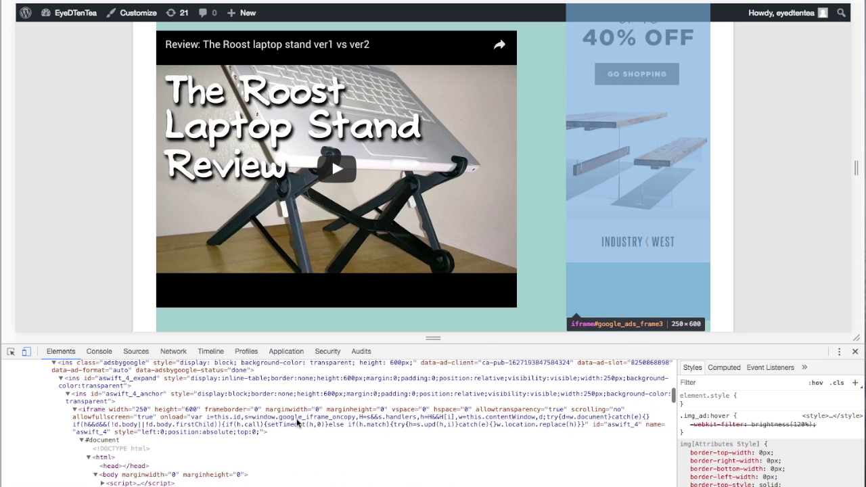
pyautogui.click(396, 384)
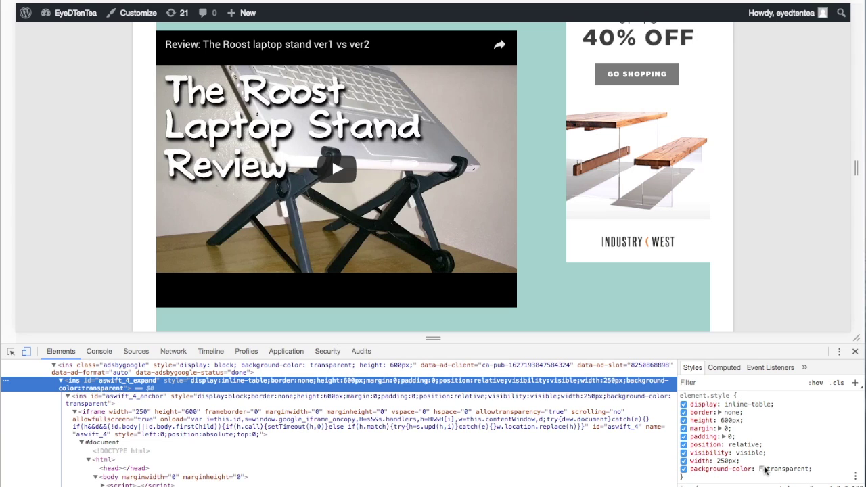
pyautogui.moveTo(731, 437)
pyautogui.click(684, 470)
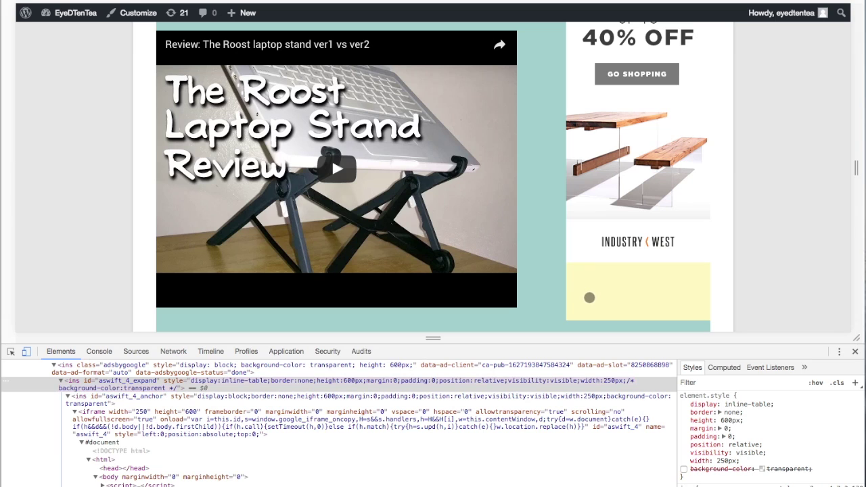
pyautogui.click(684, 469)
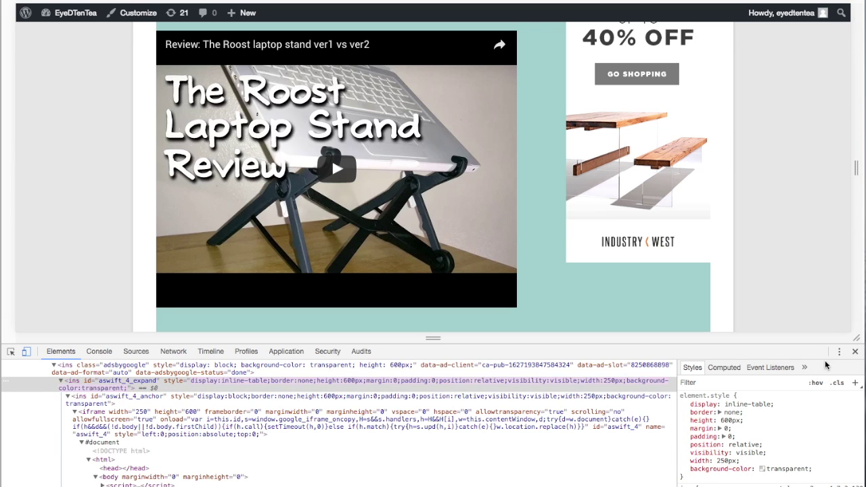
# Close DevTools and reload the blog page to clear the temporary teal background
pyautogui.scroll(1, 790, 304)
pyautogui.scroll(1, 790, 305)
pyautogui.scroll(1, 790, 304)
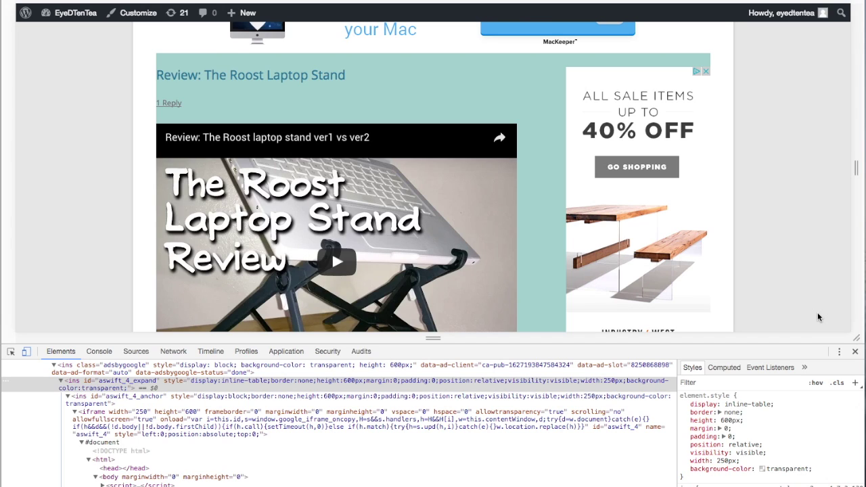
pyautogui.click(856, 354)
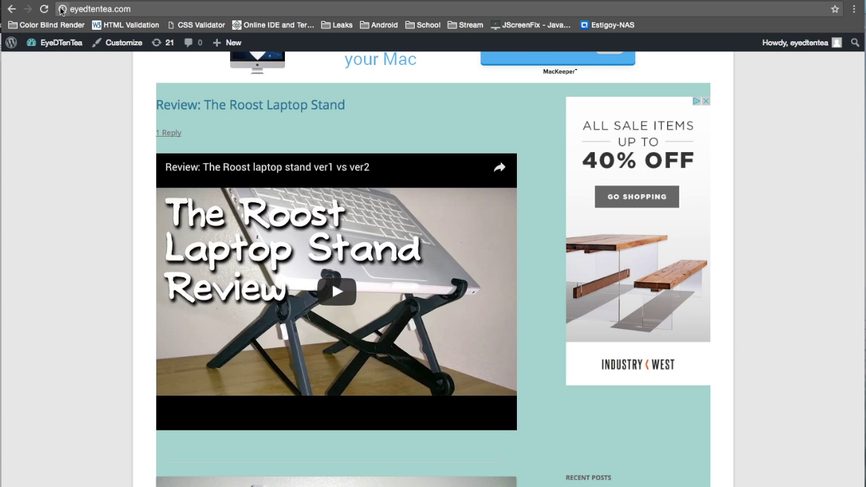
pyautogui.click(44, 9)
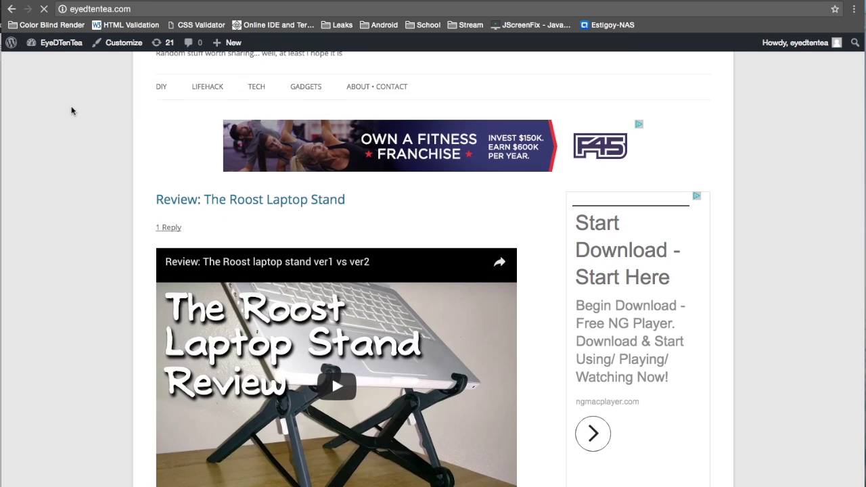
pyautogui.scroll(-1, 72, 110)
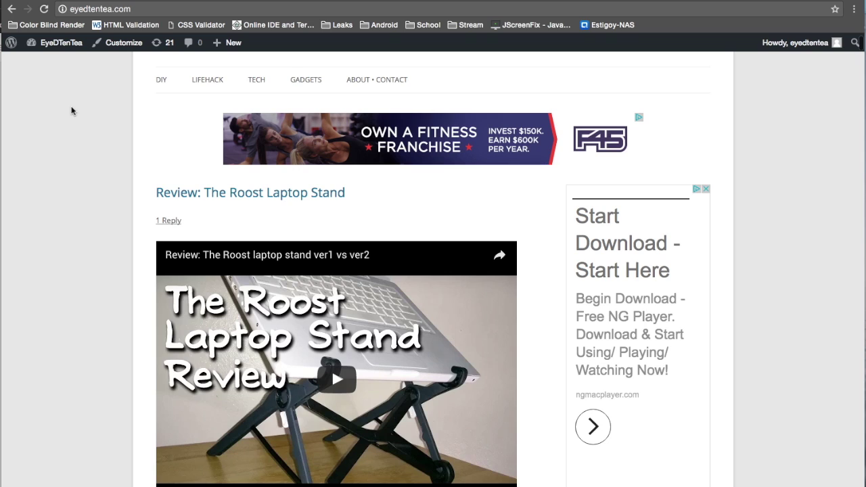